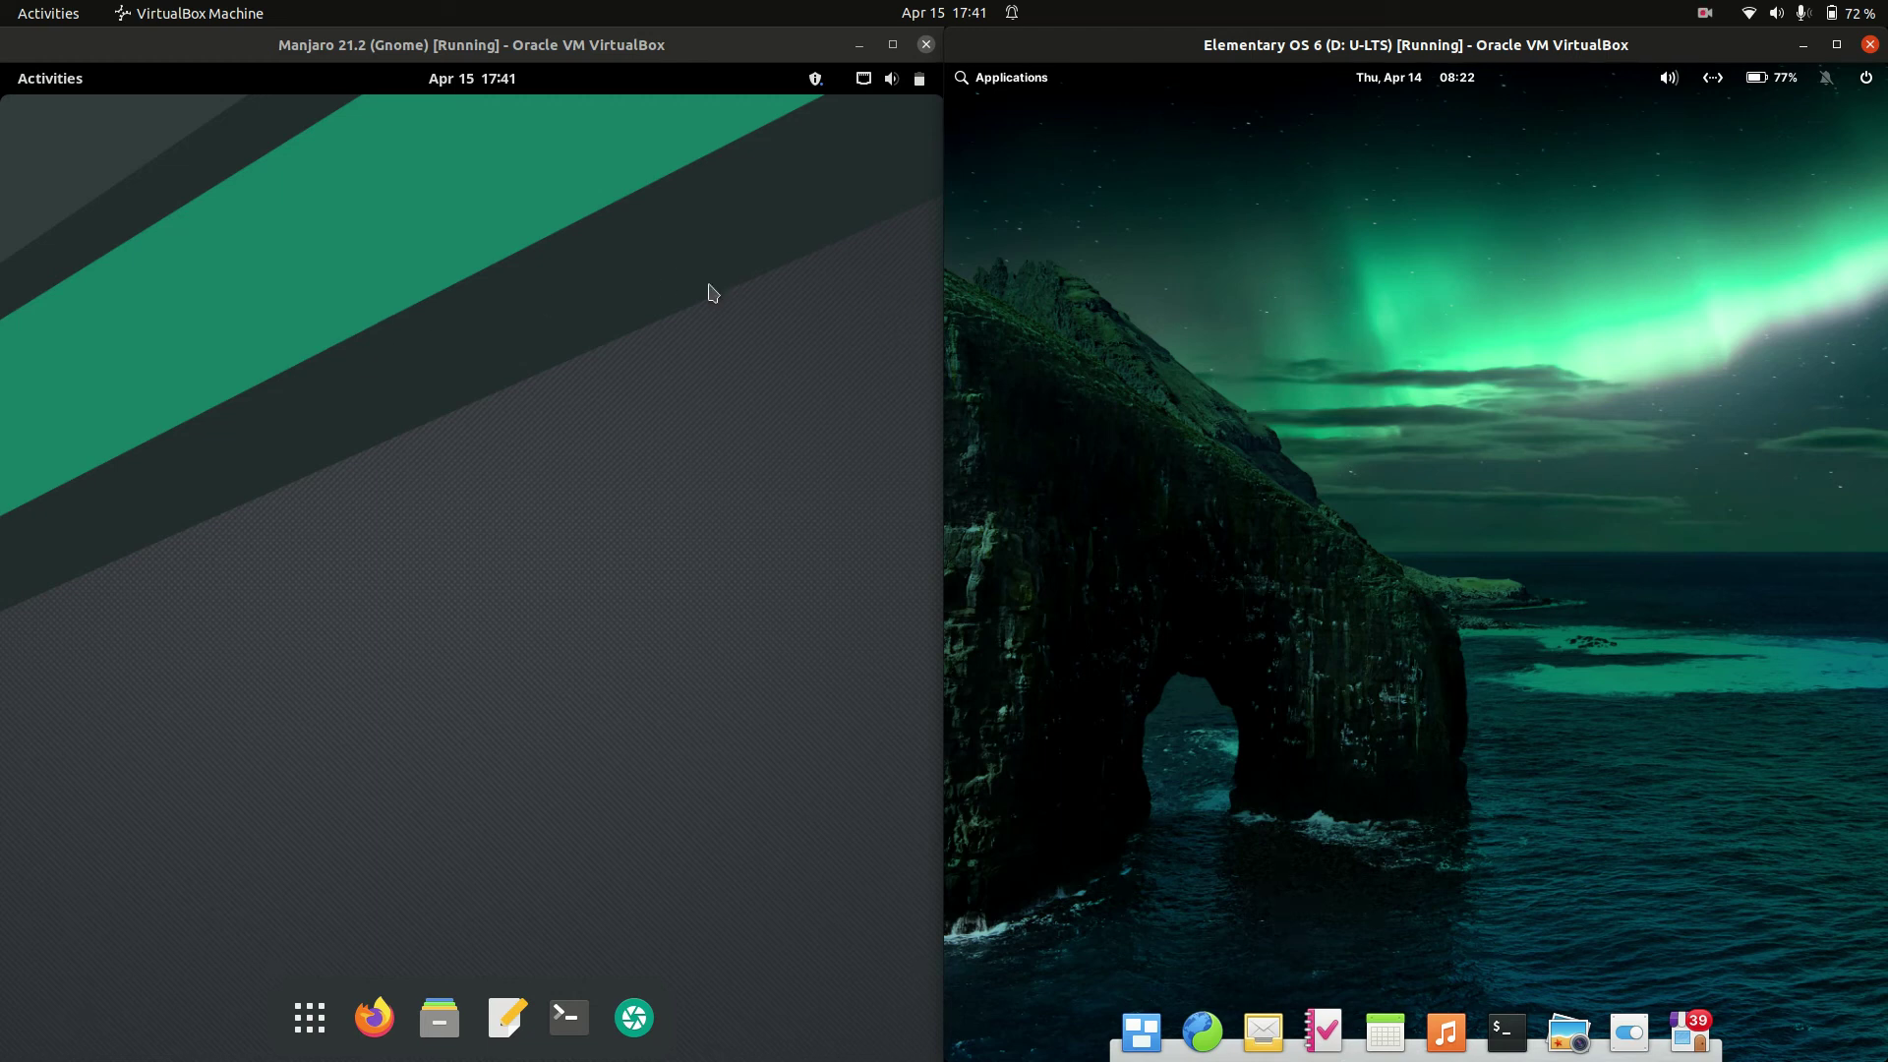
Step: Focus the Manjaro VM window, then the elementary OS VM window
left_click(369, 230)
left_click(1715, 637)
Step: Open terminals in the Manjaro and elementary OS VMs and run htop in each
left_click(629, 421)
left_click(565, 1016)
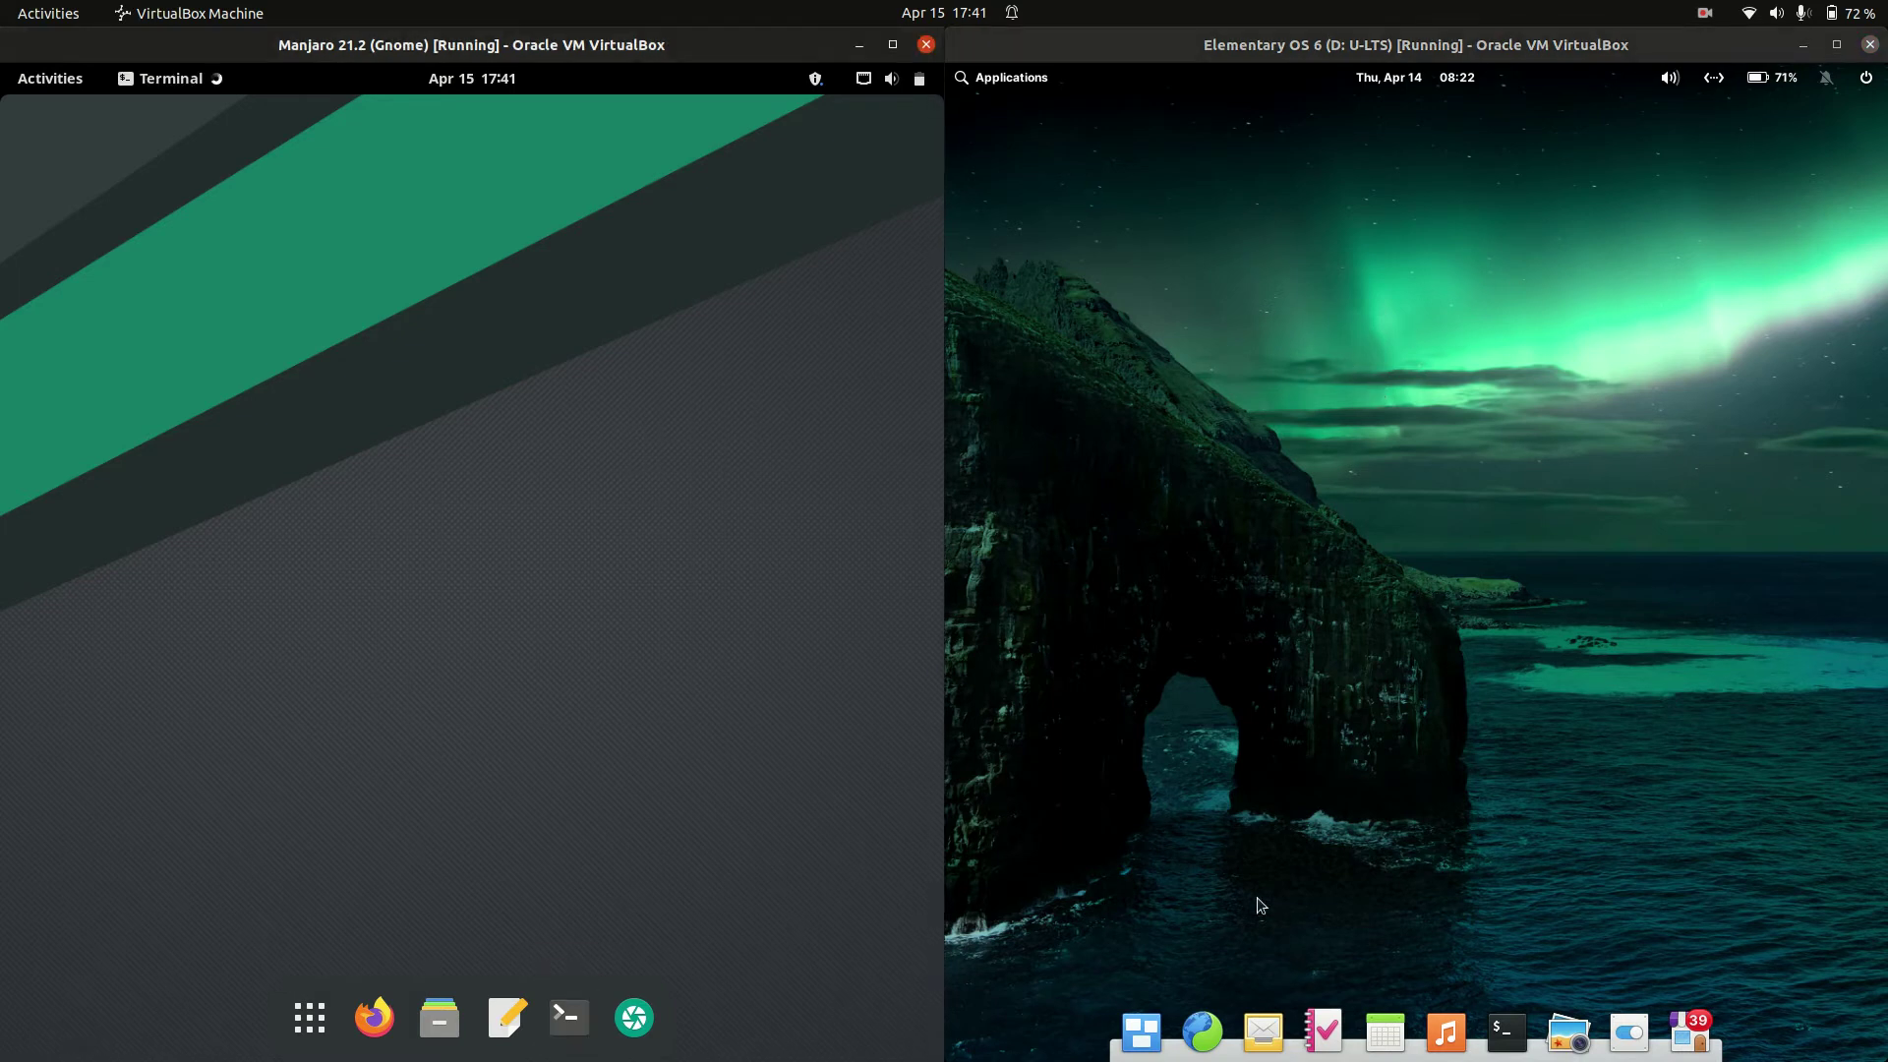
left_click(497, 379)
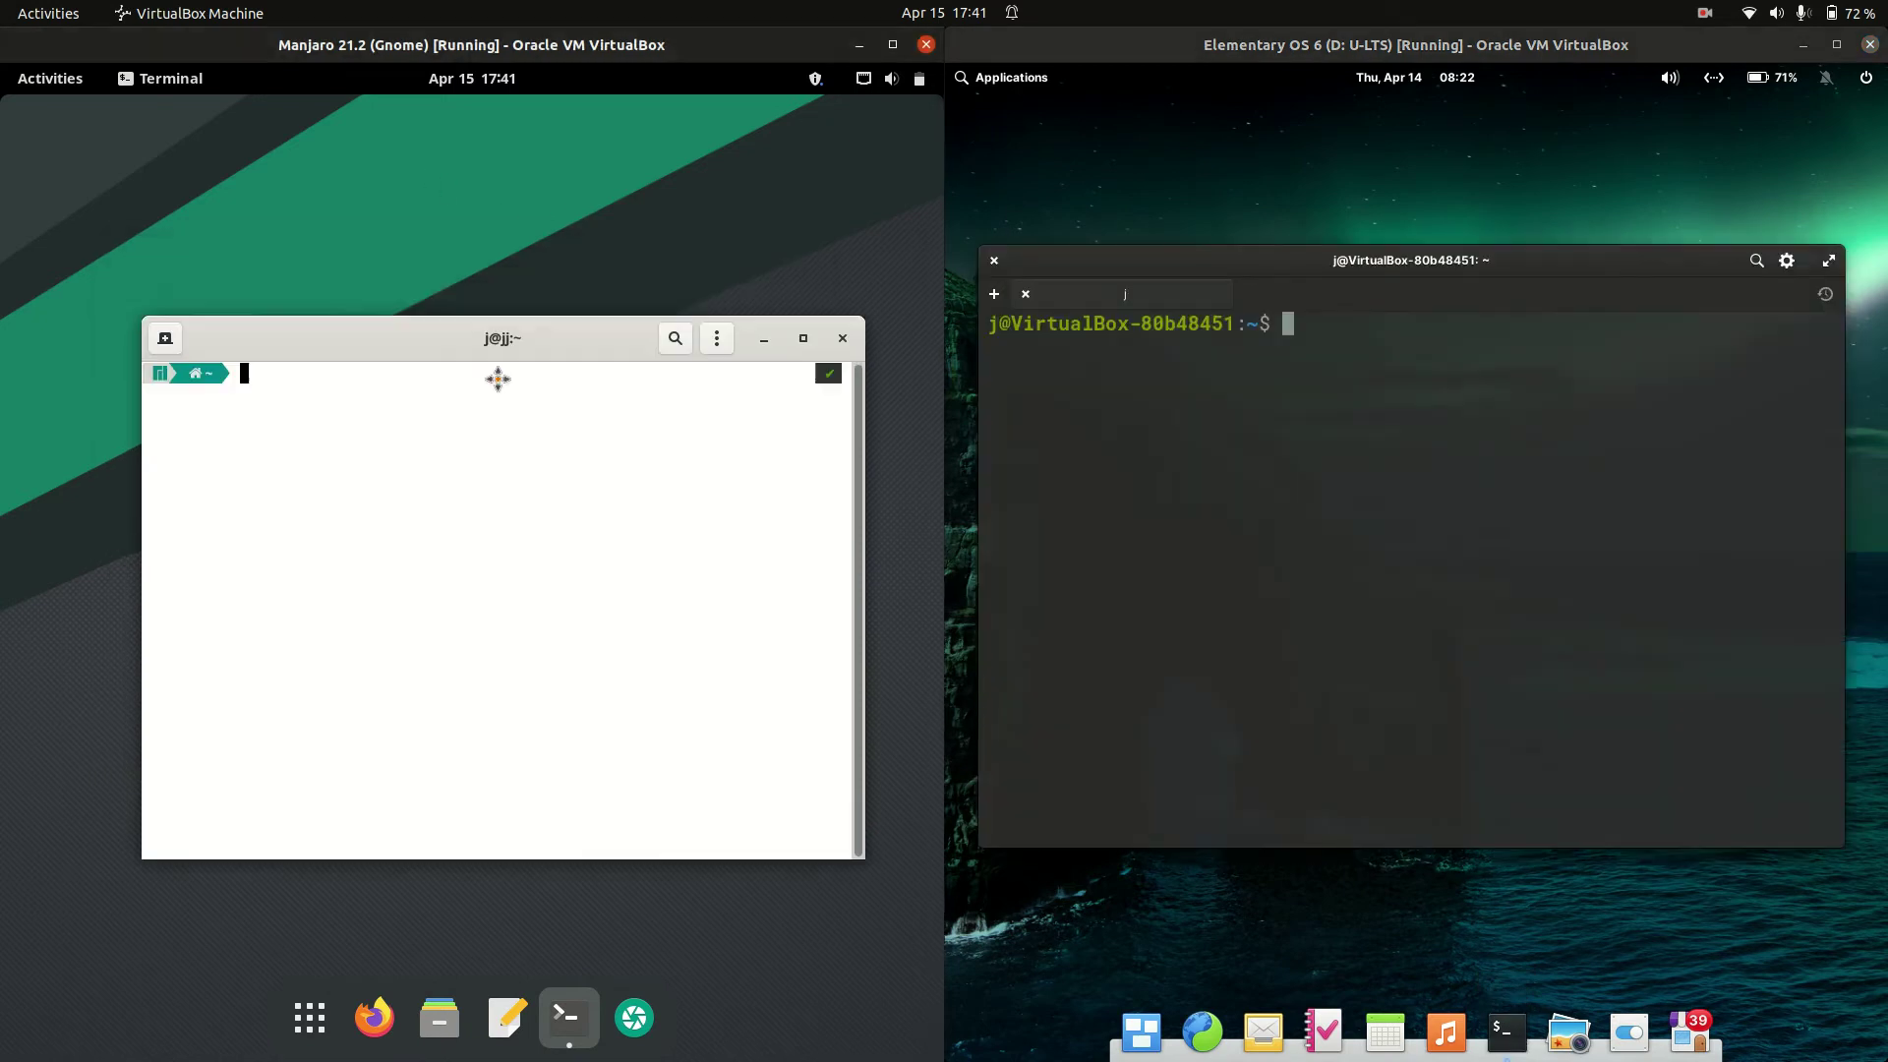
type("htop")
key("Return")
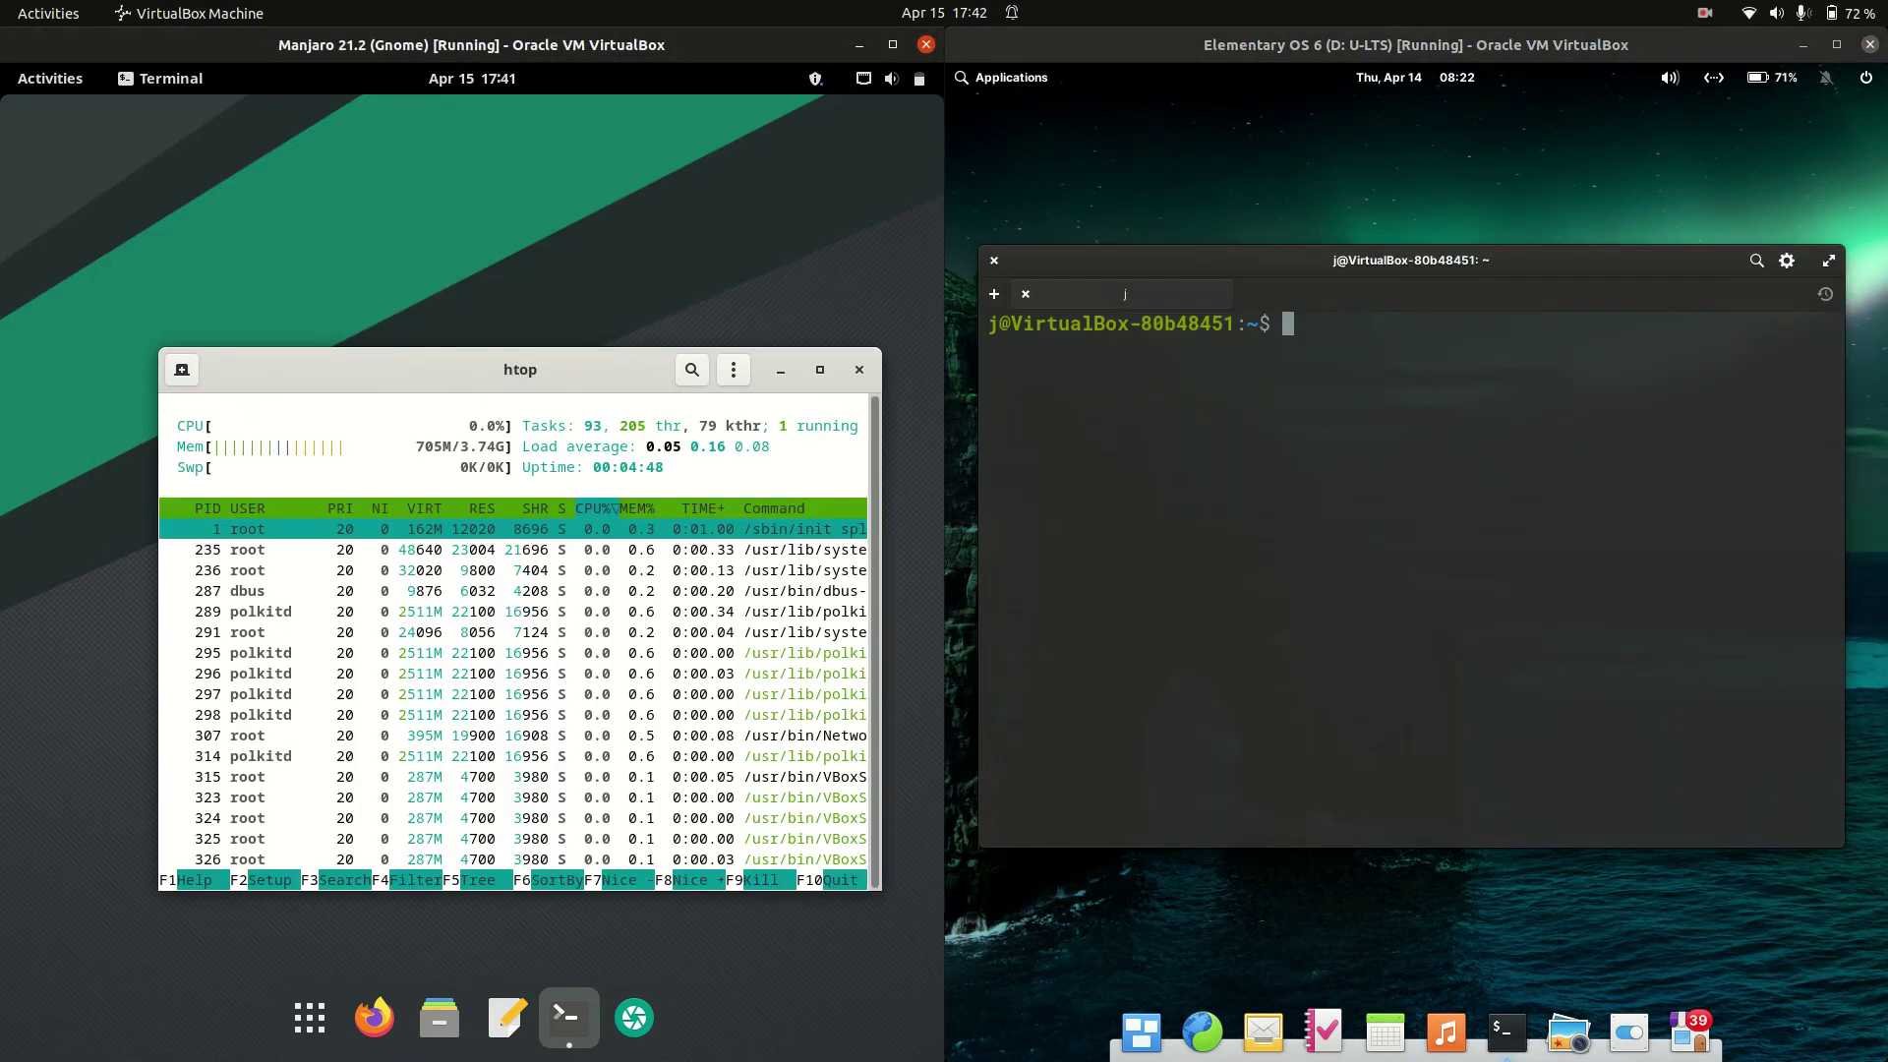
left_click(1405, 410)
type("htop")
key("Return")
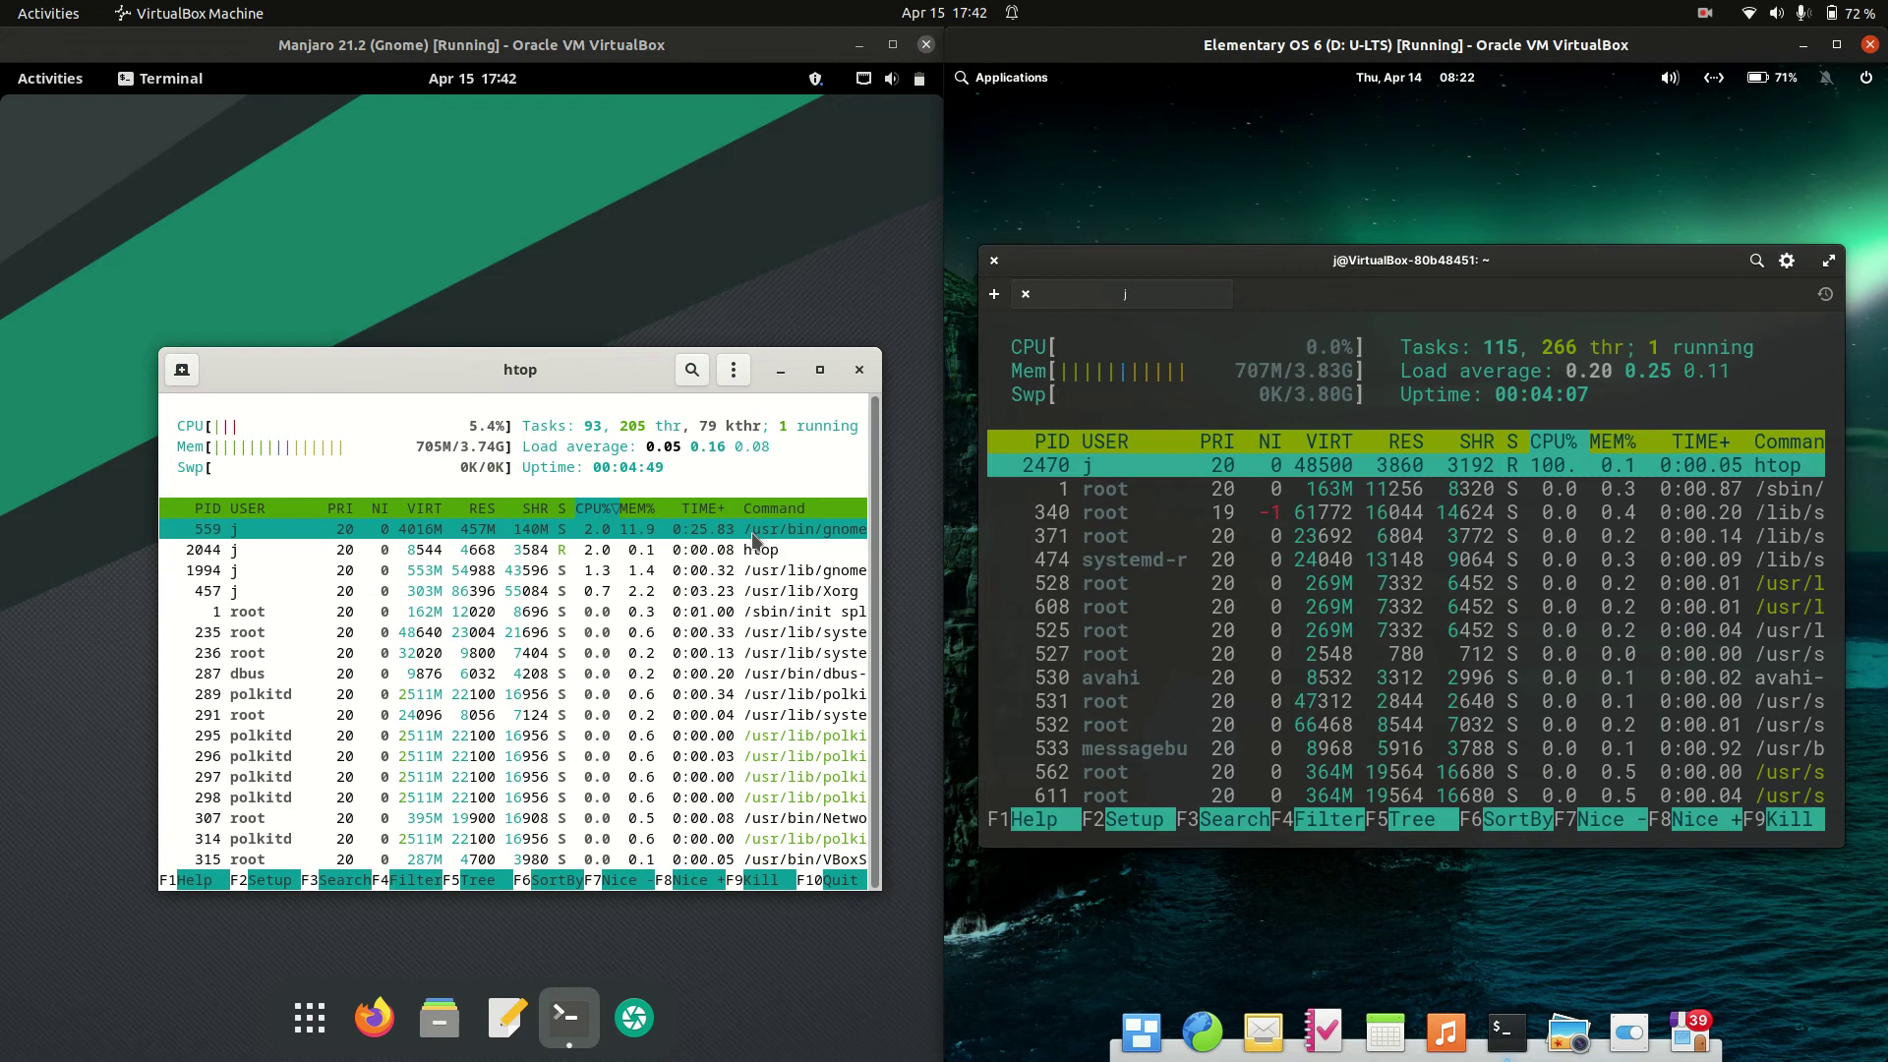
Step: Reposition both htop windows and enlarge their text with Ctrl++
left_click_drag(520, 354, 434, 304)
key("ctrl+plus")
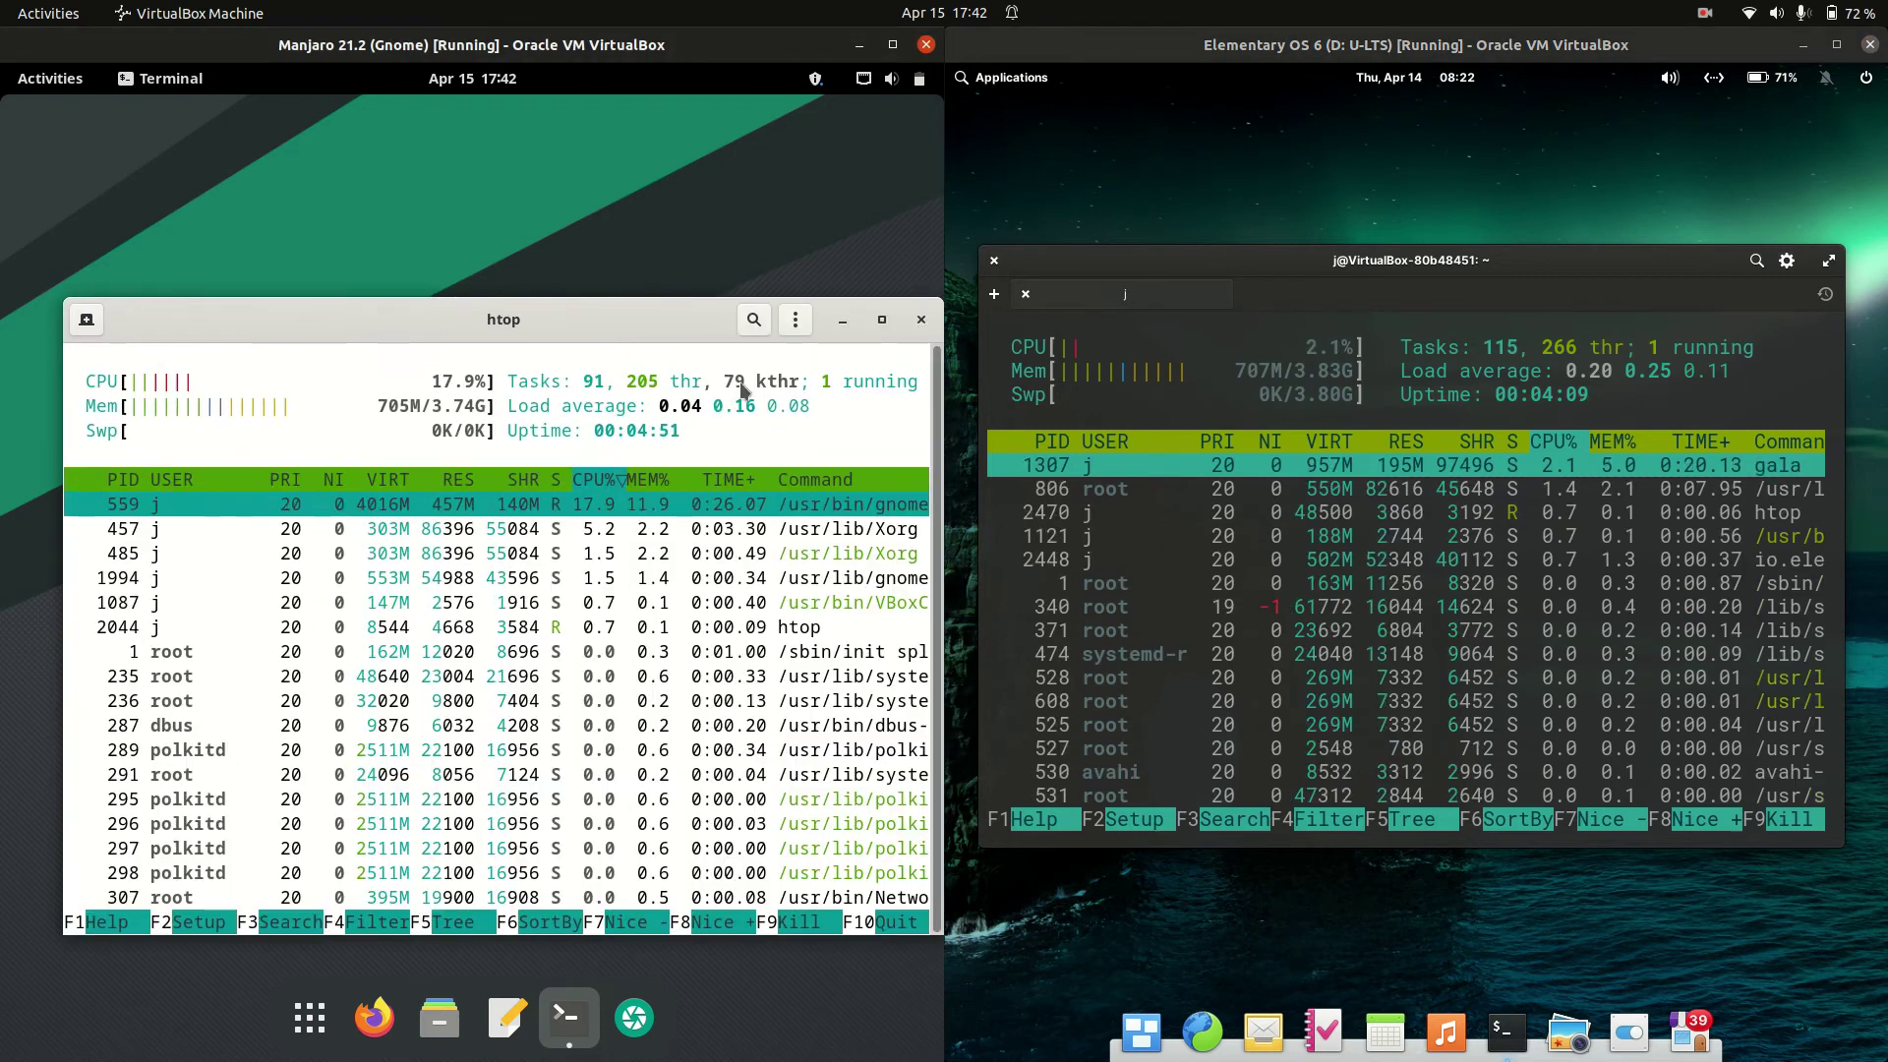
left_click_drag(1344, 256, 1337, 361)
key("ctrl+plus")
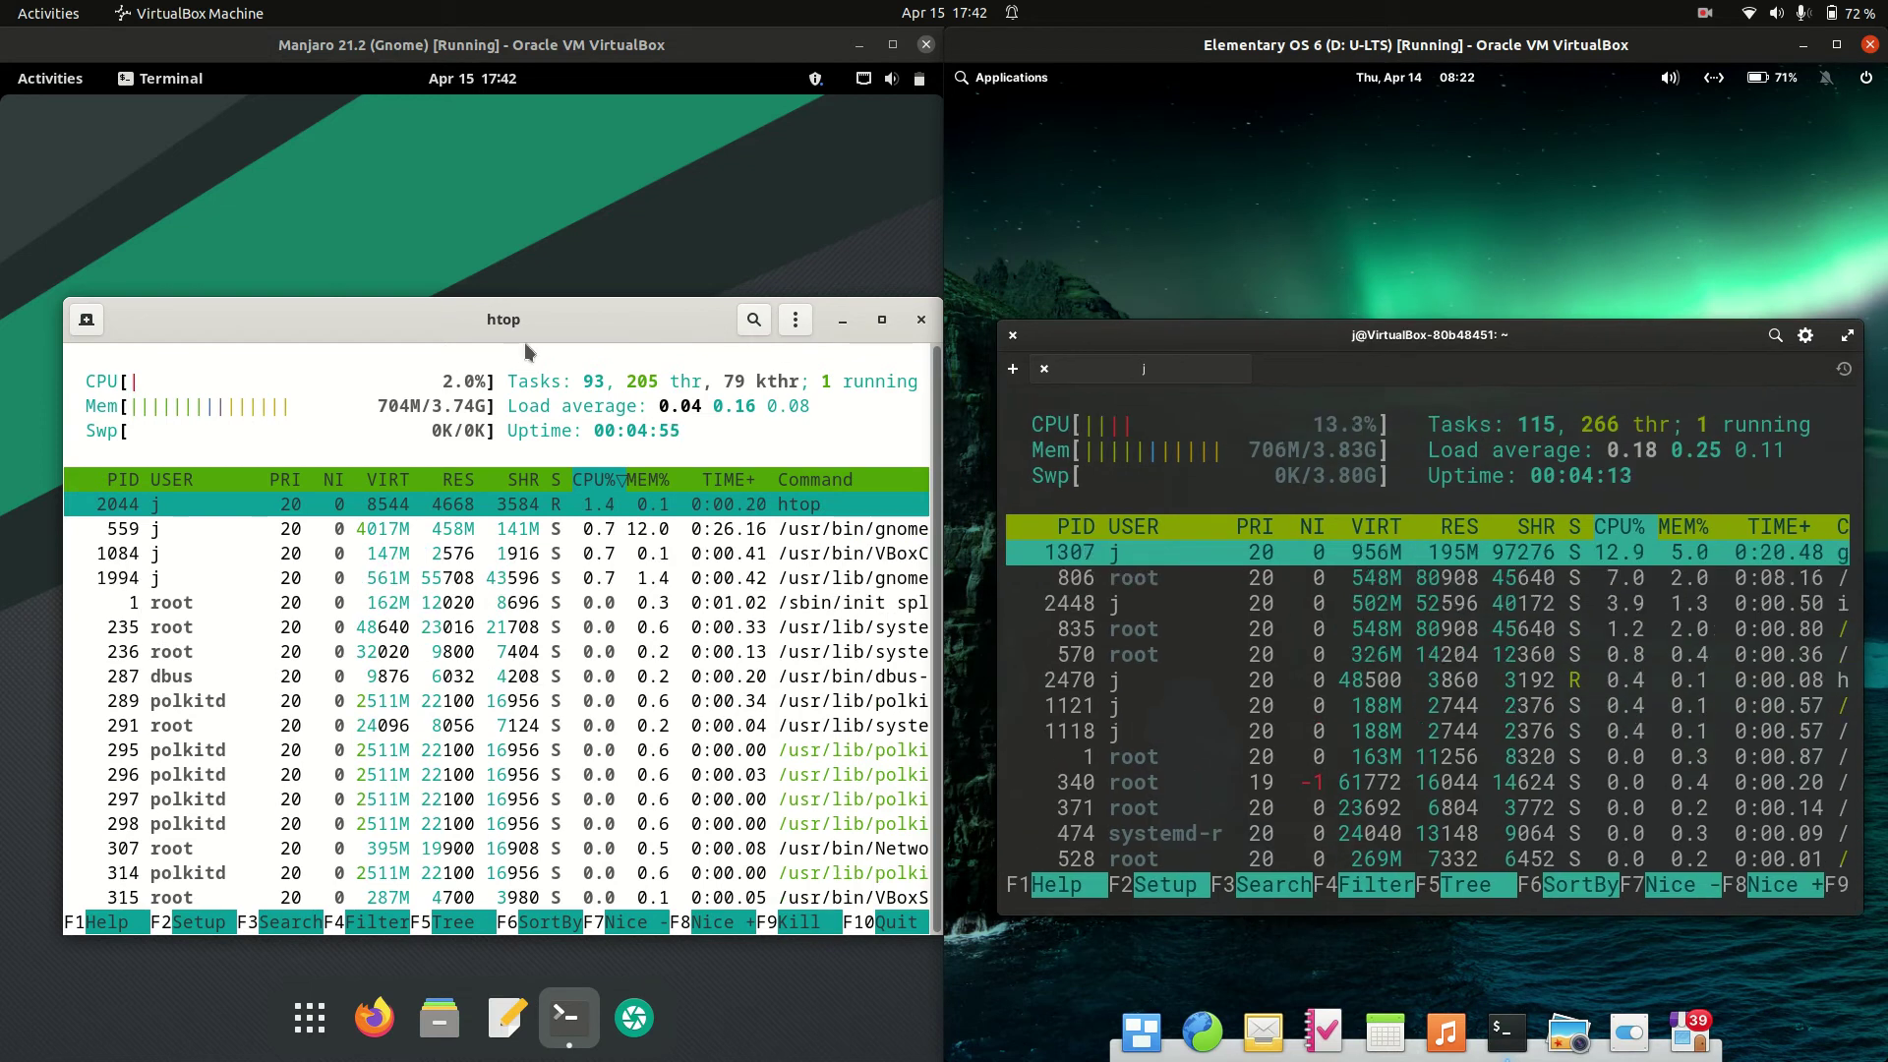
left_click(41, 53)
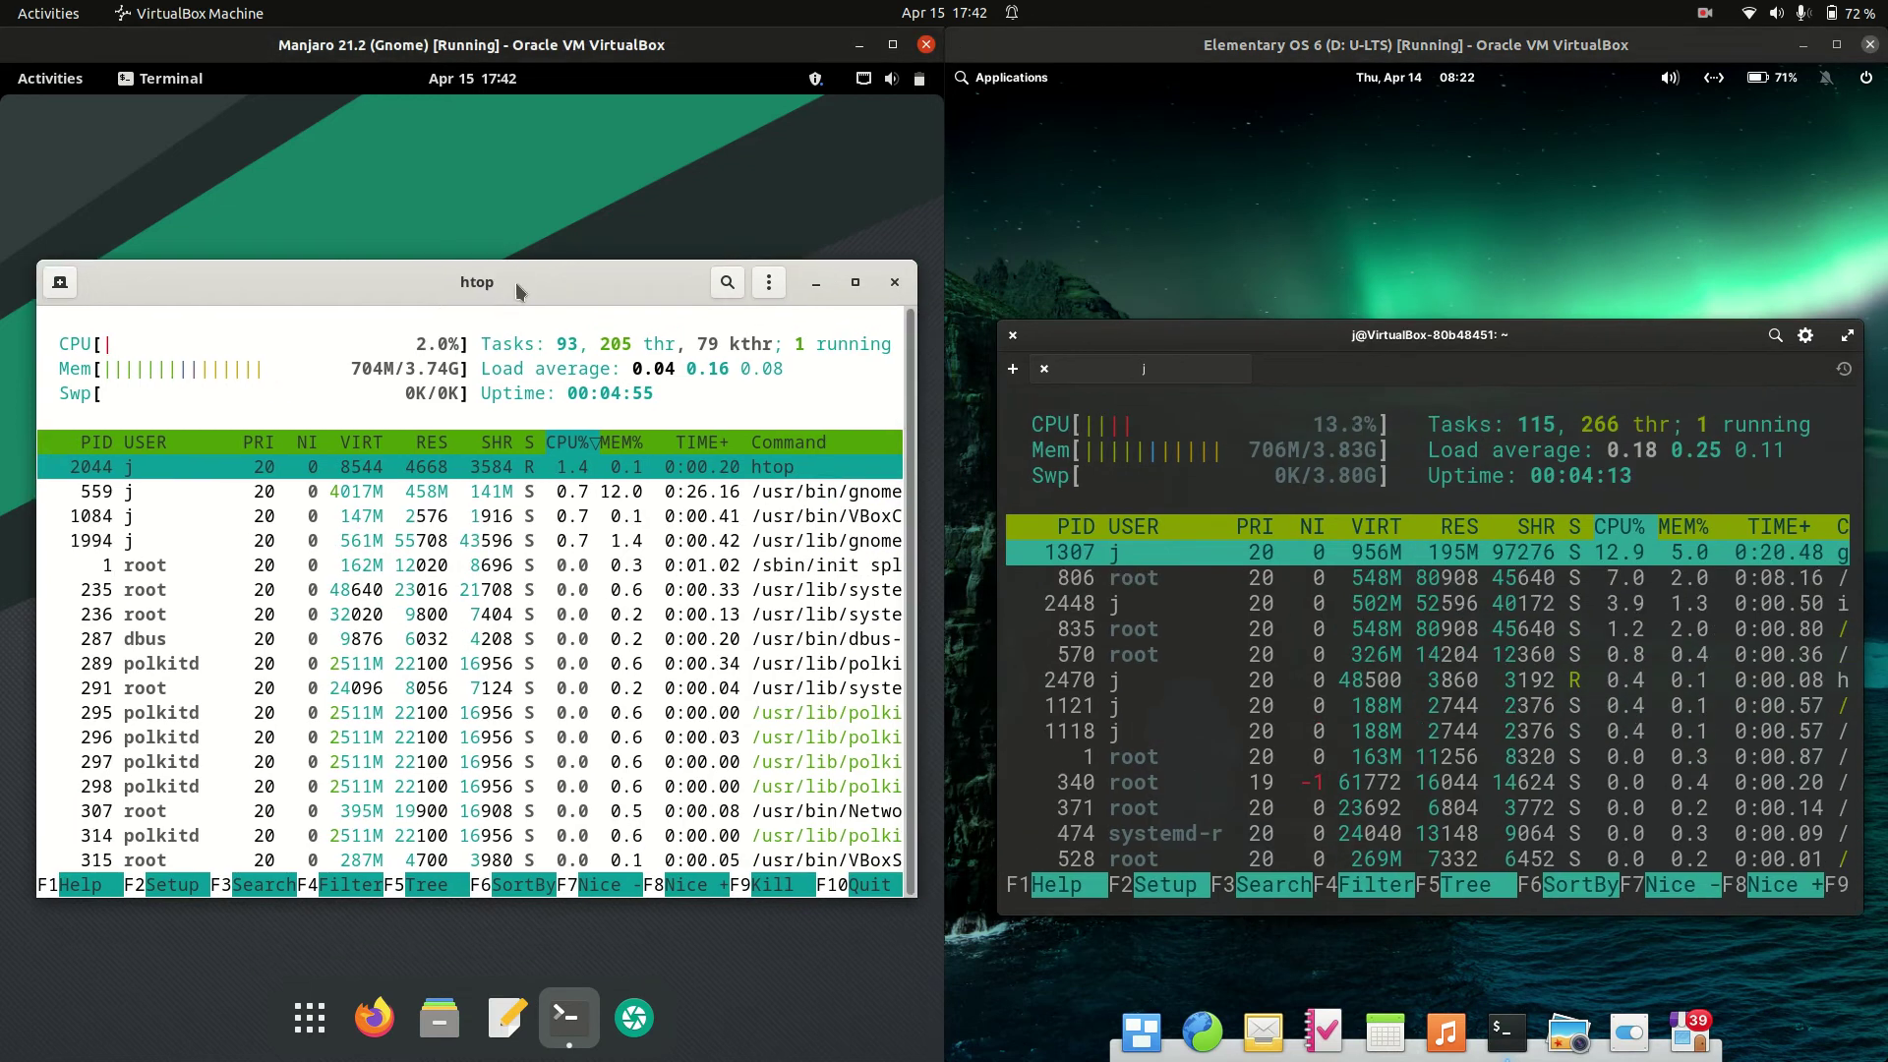
left_click(53, 87)
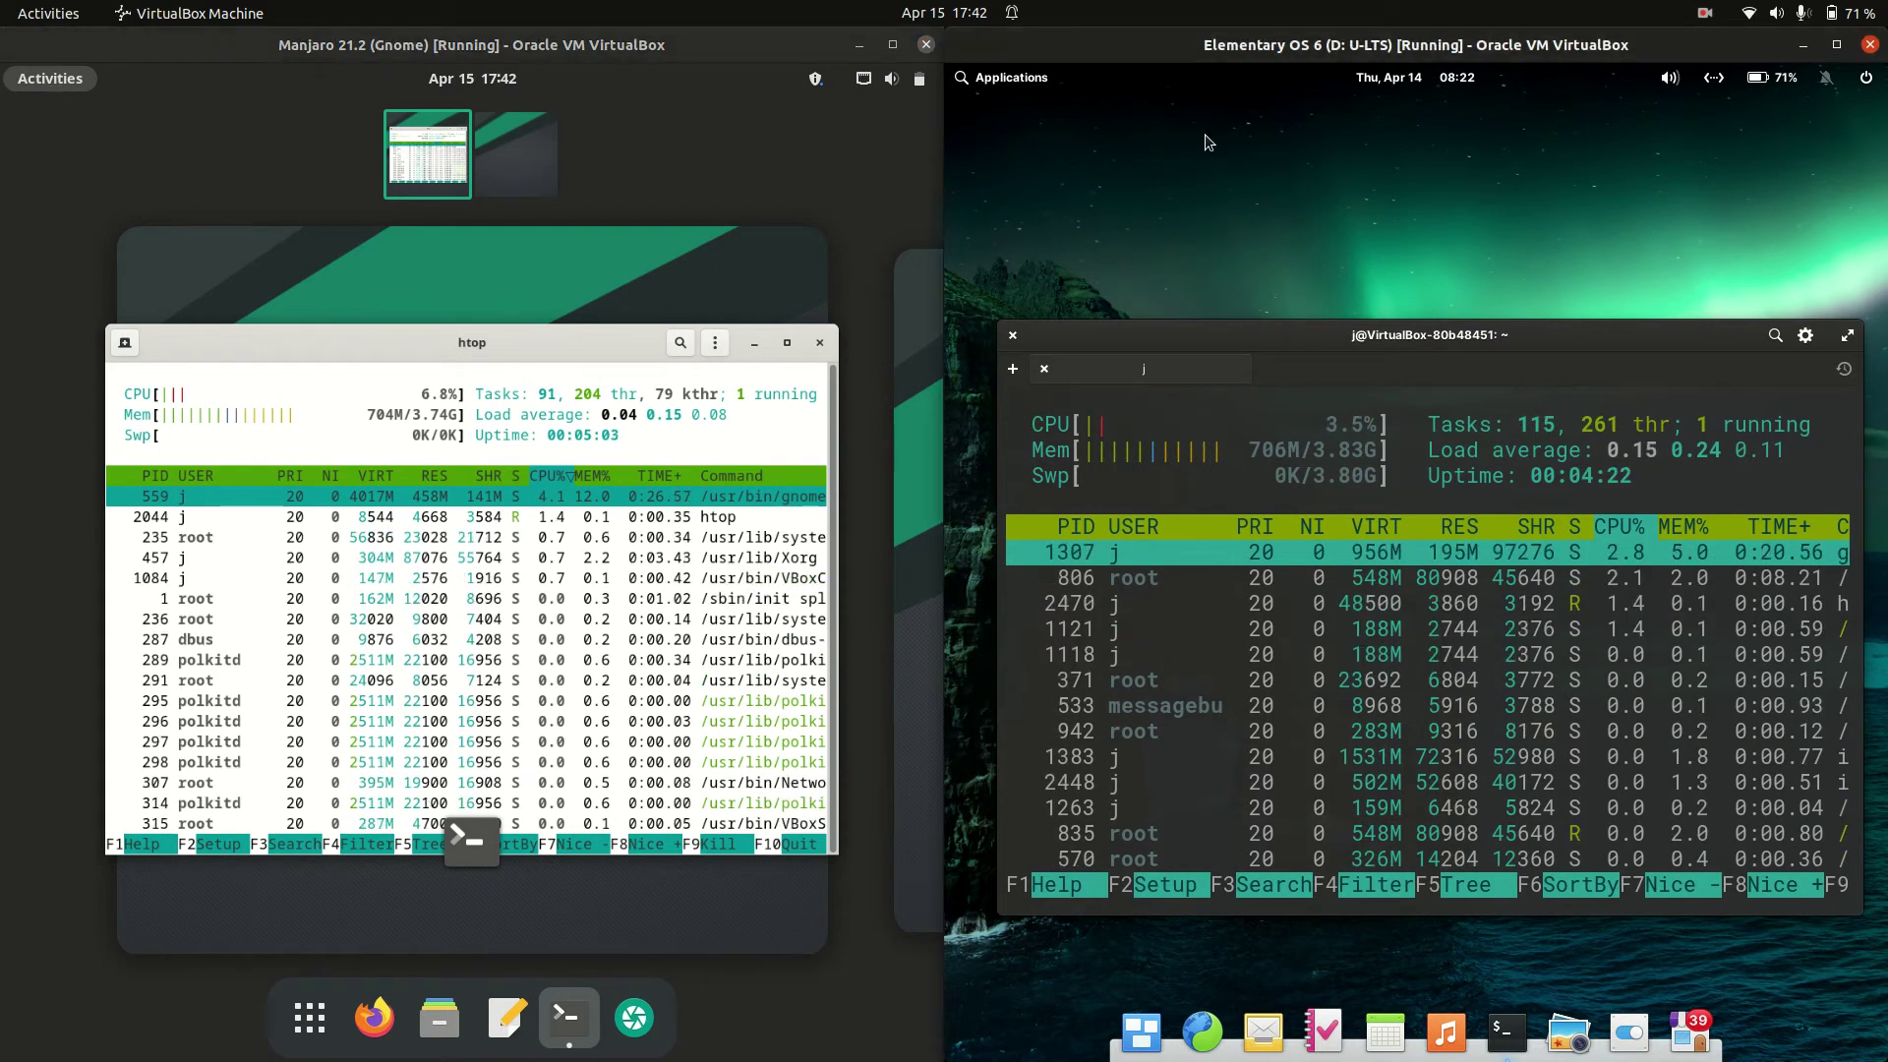
left_click(1011, 82)
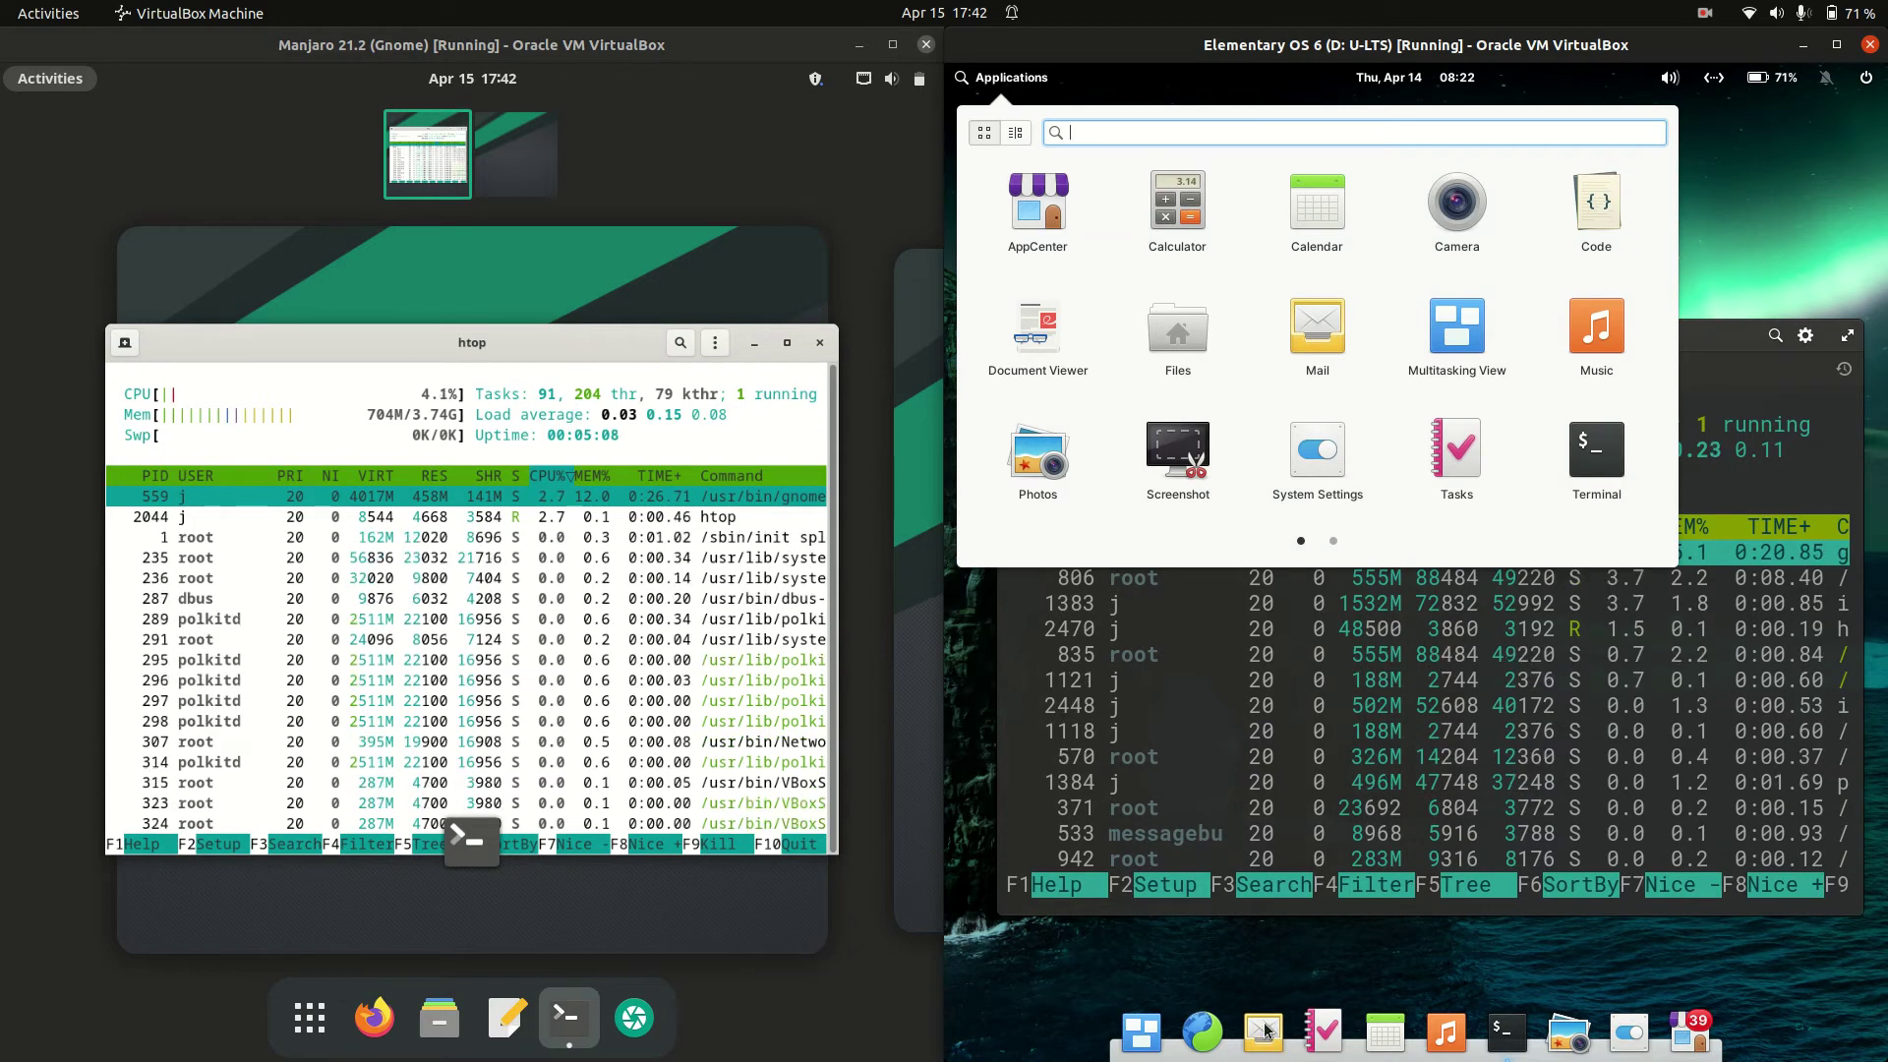
left_click(1711, 236)
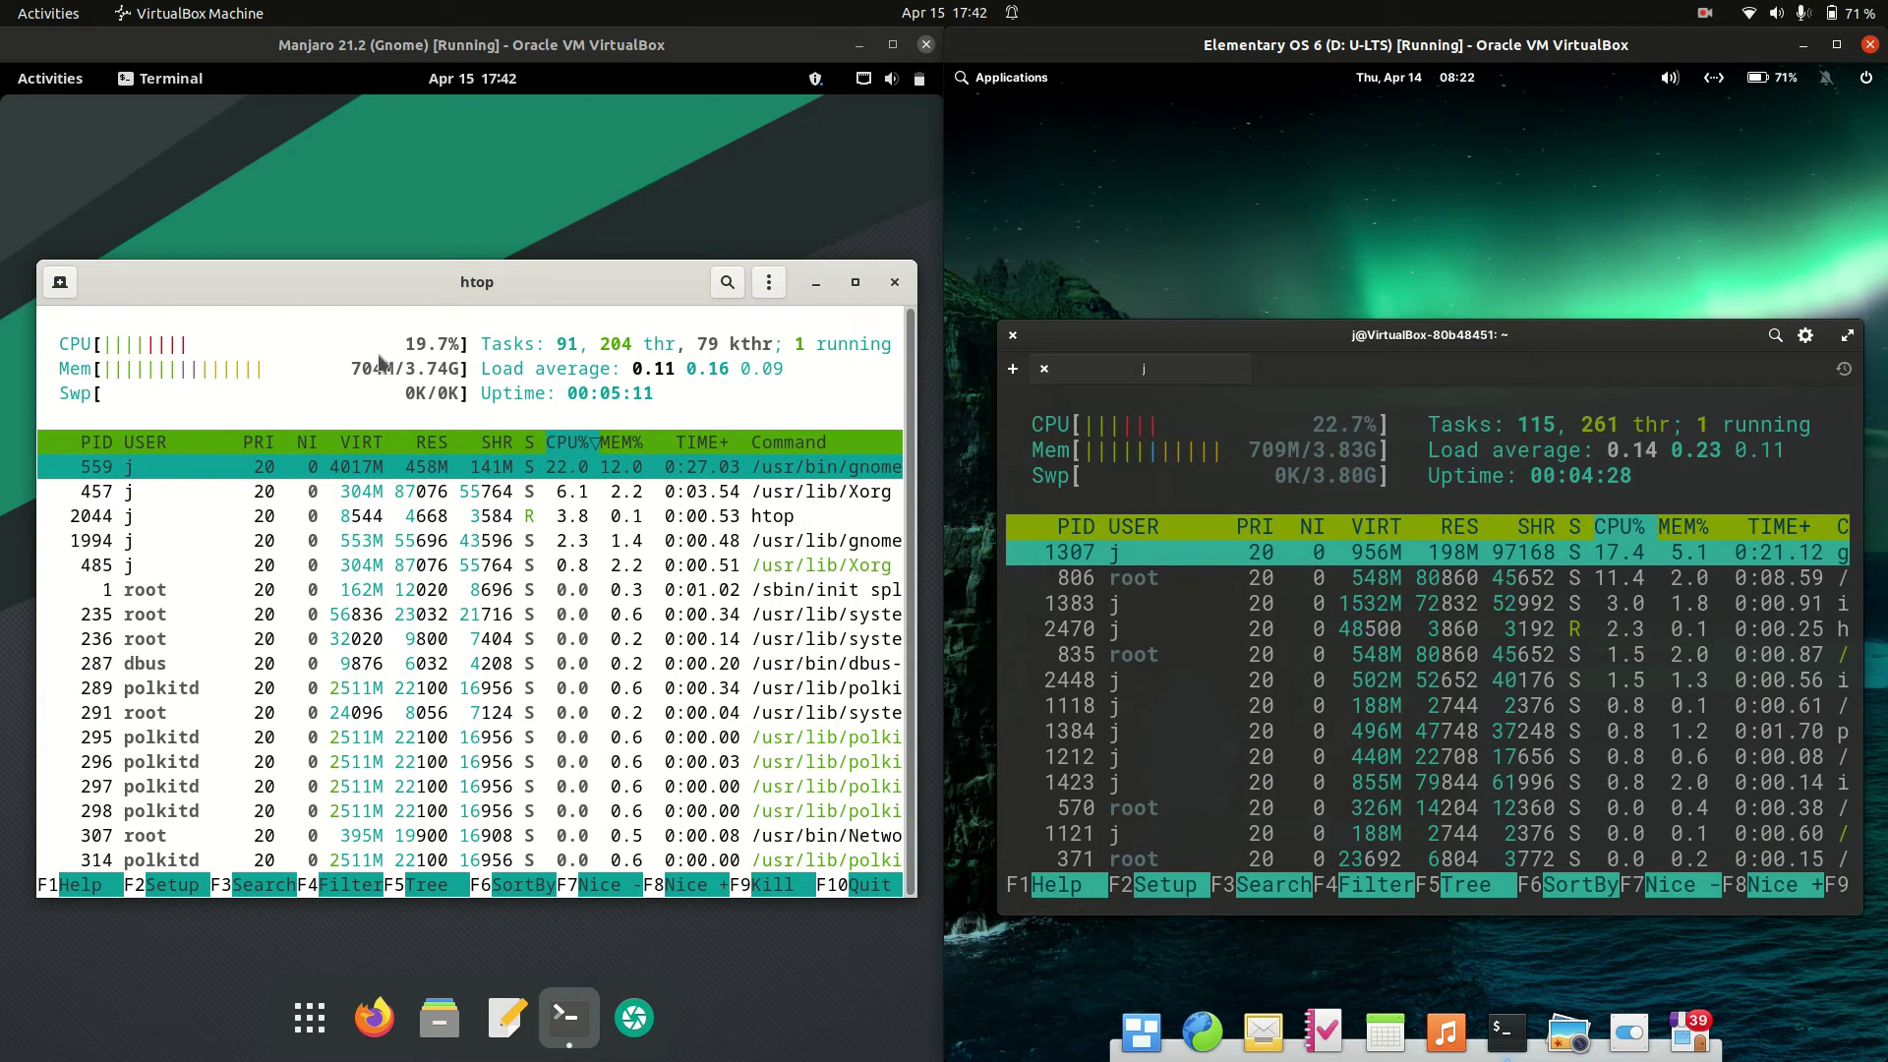
Step: Nudge the Manjaro htop window upward and shift the elementary OS window up and left
left_click_drag(453, 283, 499, 224)
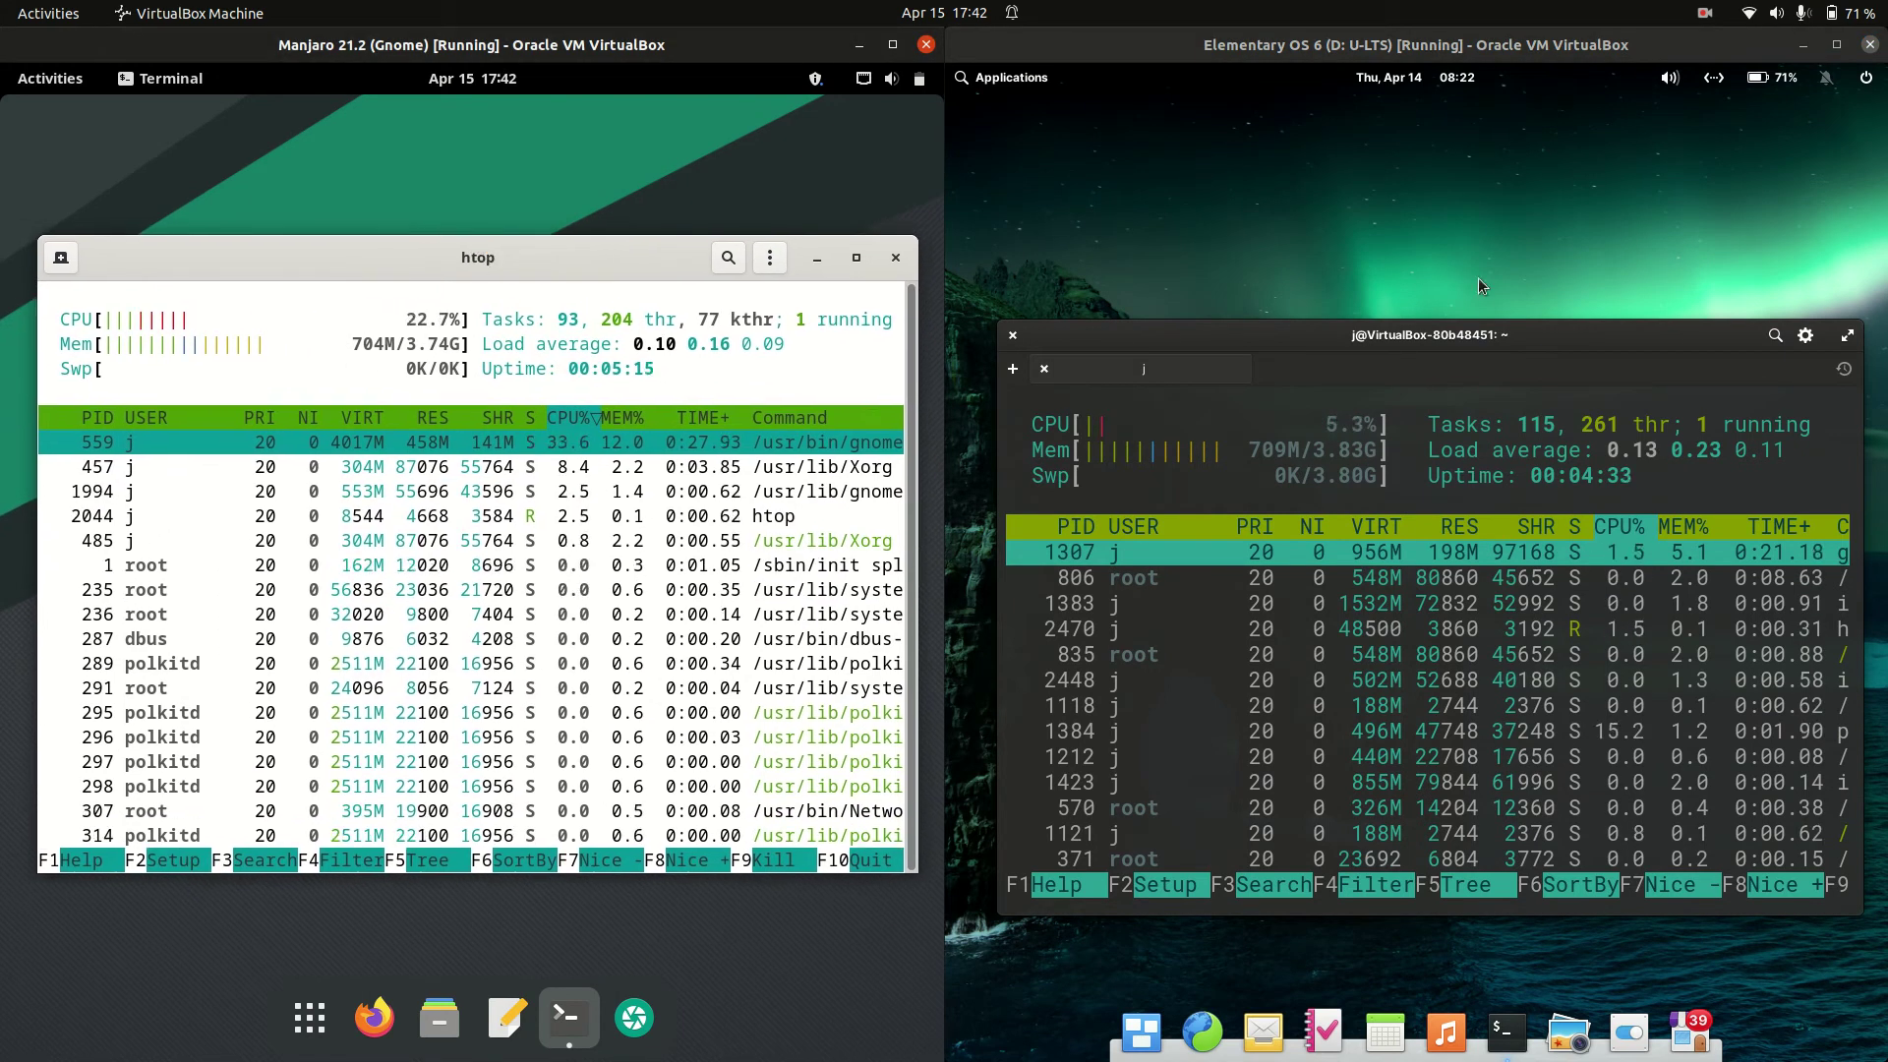
left_click_drag(1447, 345, 1449, 317)
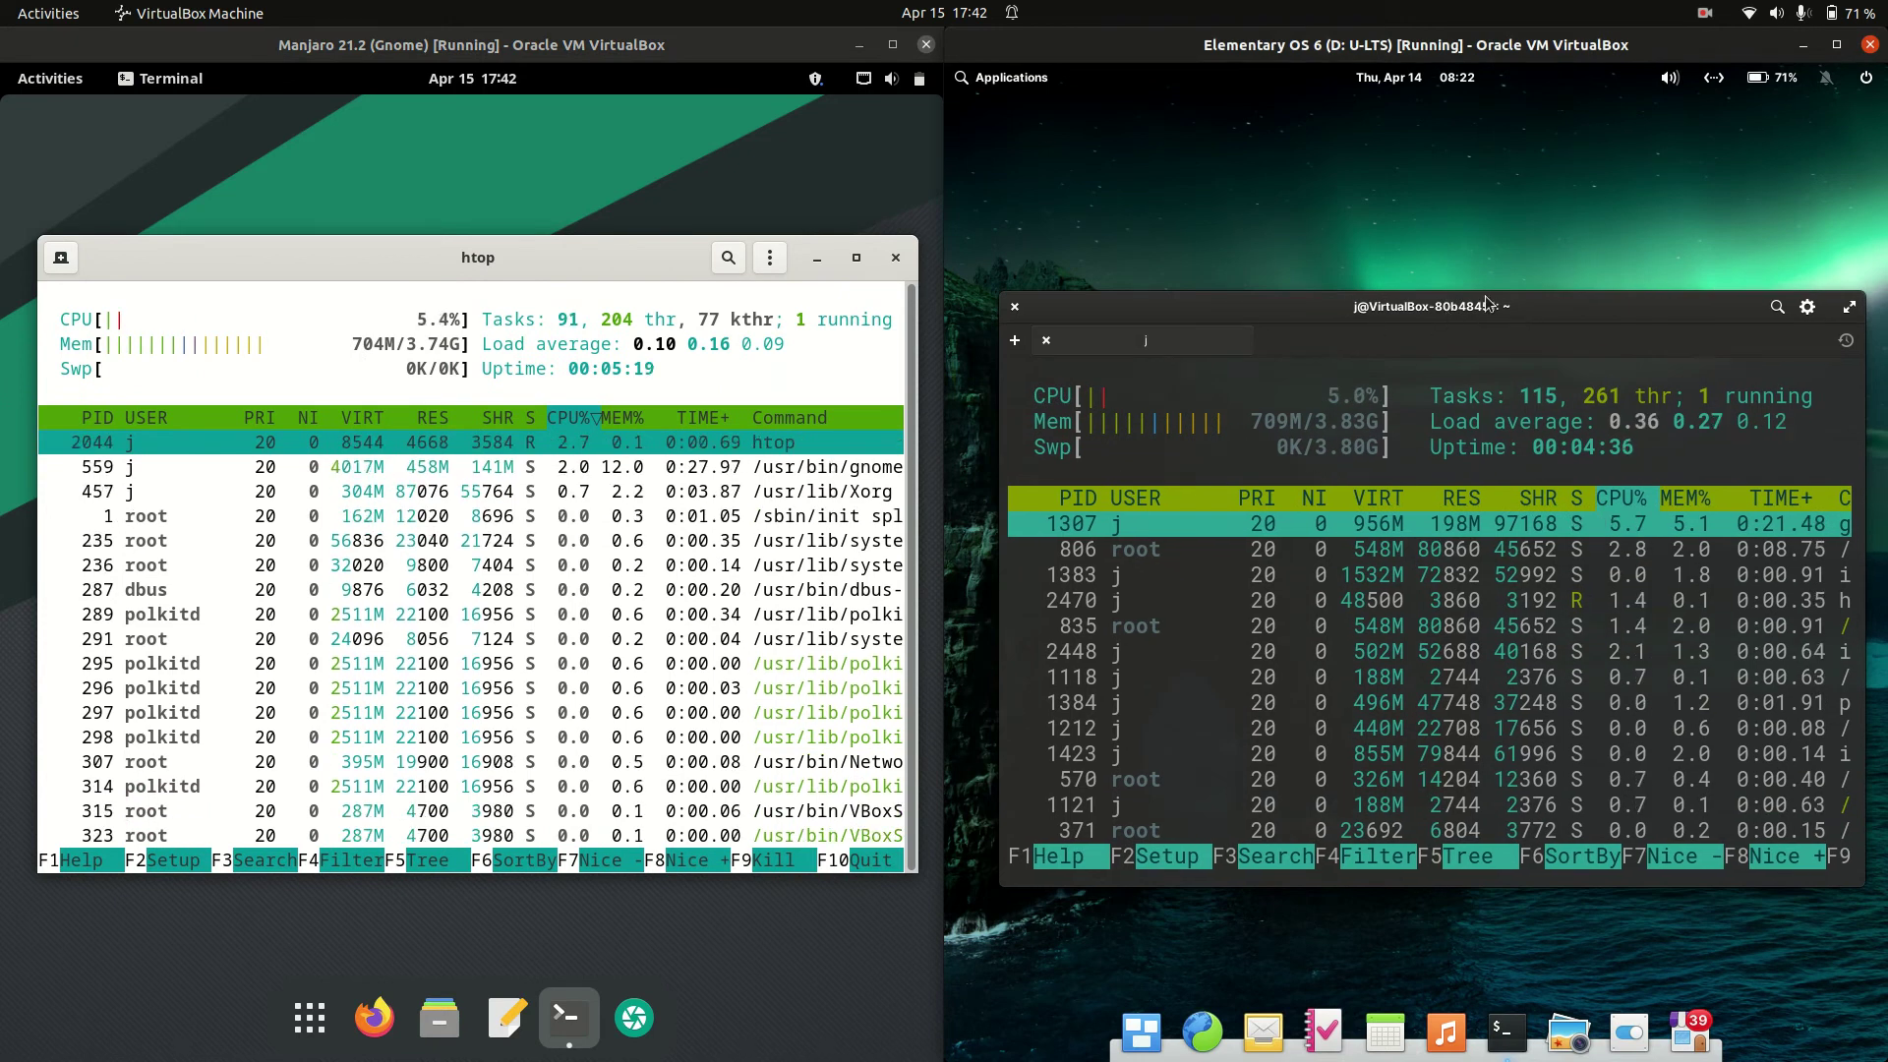
left_click_drag(1488, 305, 1505, 285)
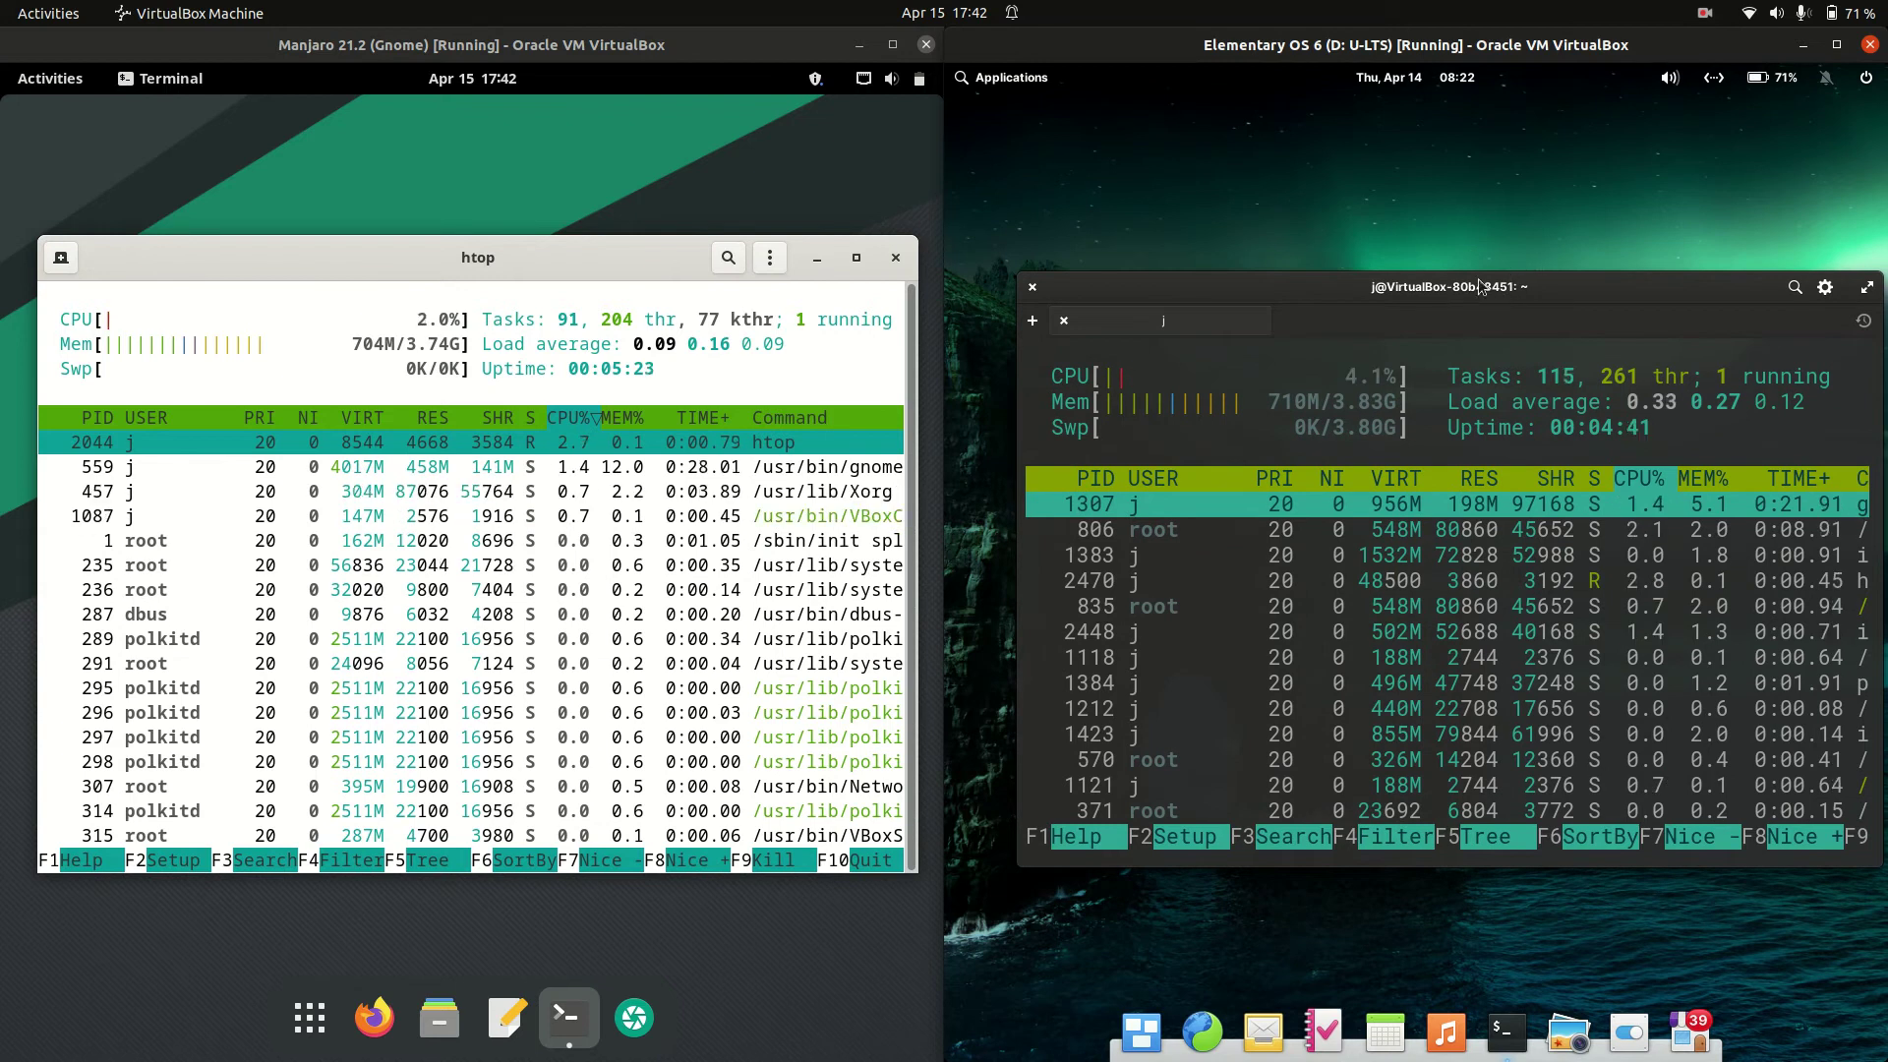
left_click_drag(1471, 287, 1465, 278)
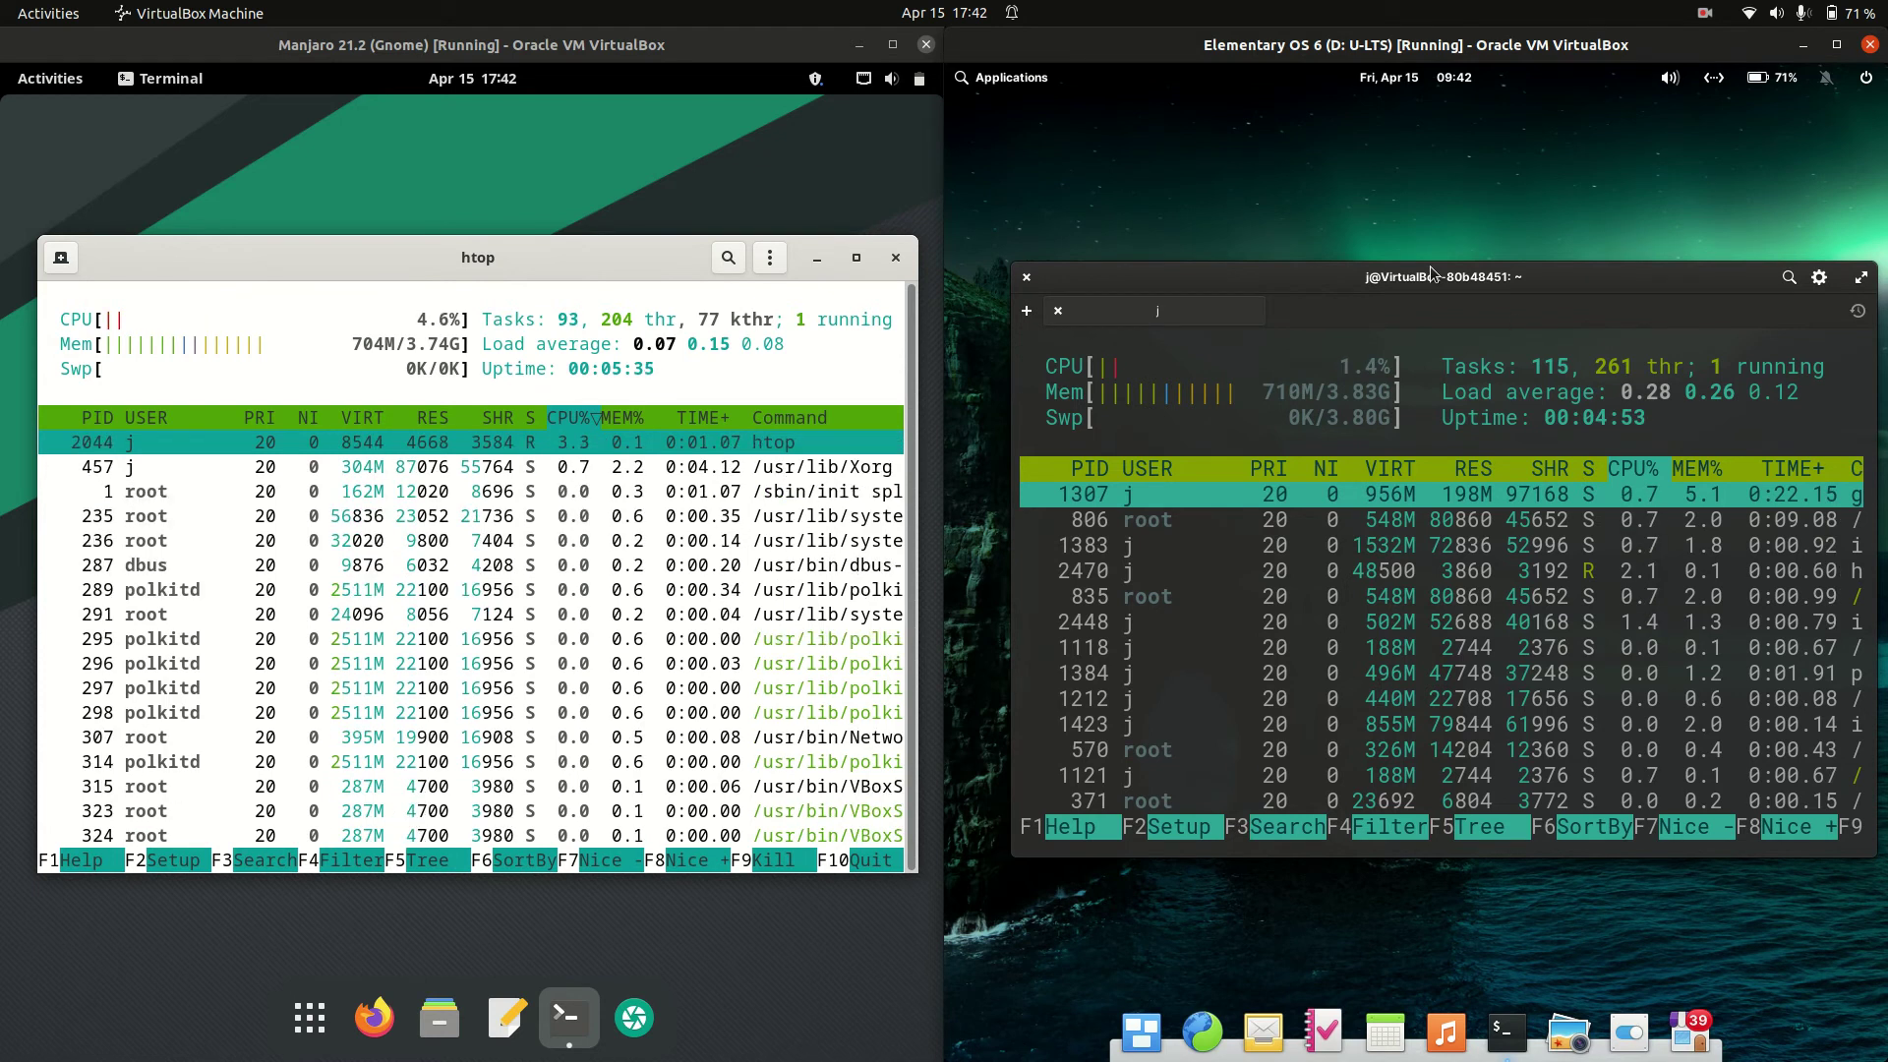
left_click_drag(1429, 266, 1408, 258)
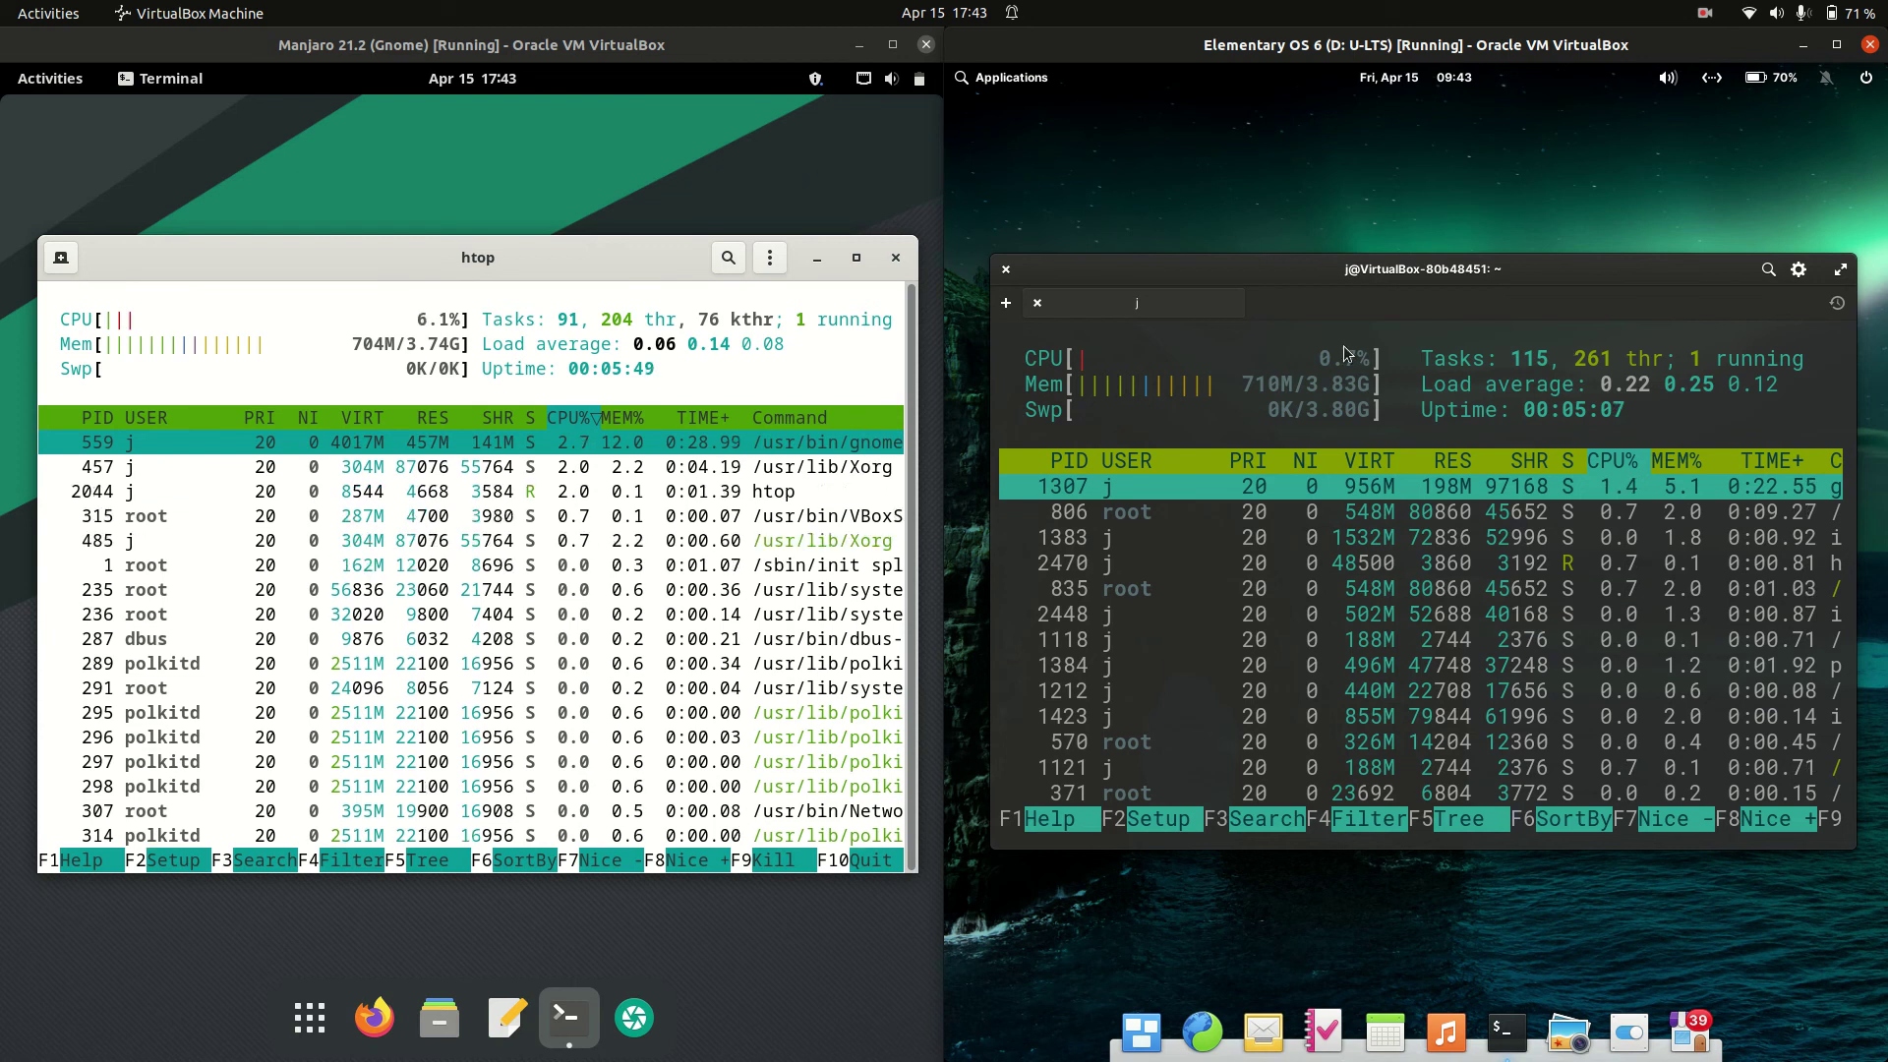
Step: Close the Manjaro htop terminal window, bringing up the kill-process confirmation
left_click(894, 257)
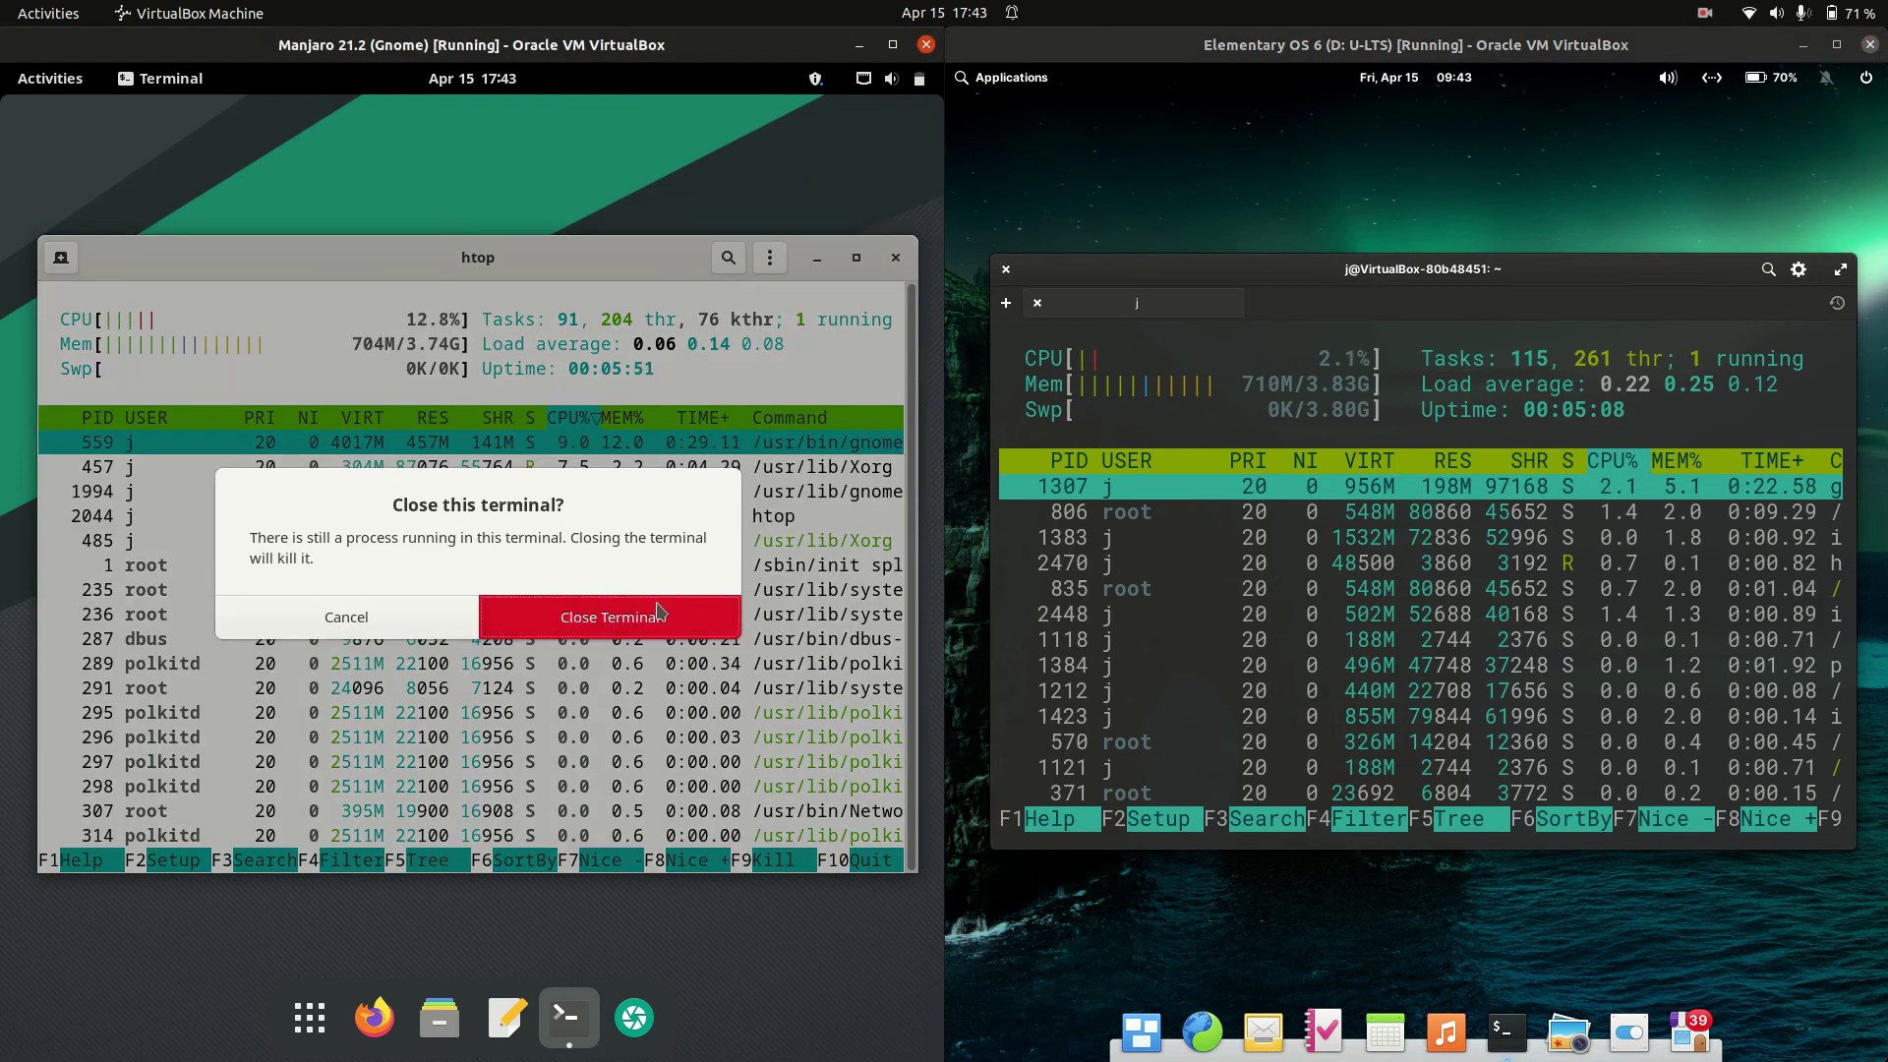